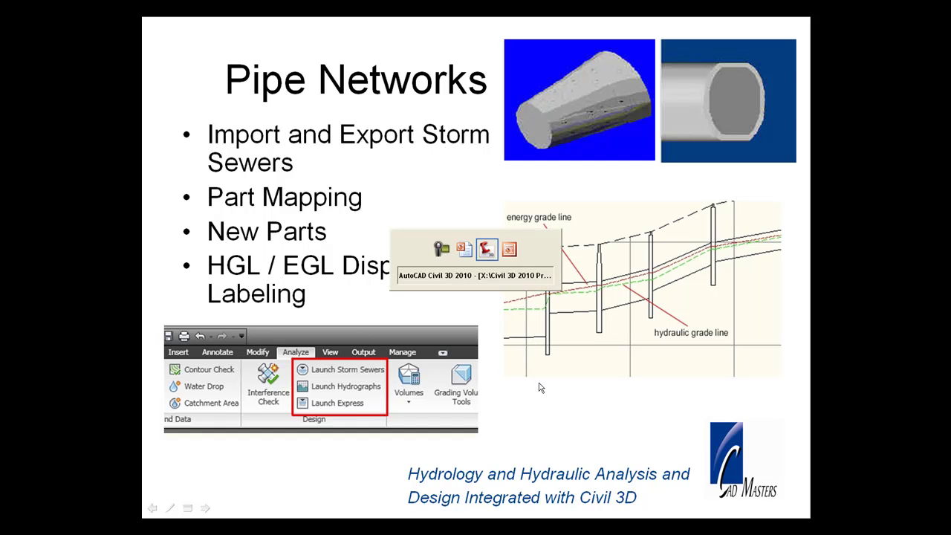
key(alt+Tab)
key(alt+Tab)
key(alt+Tab)
key(alt+Tab)
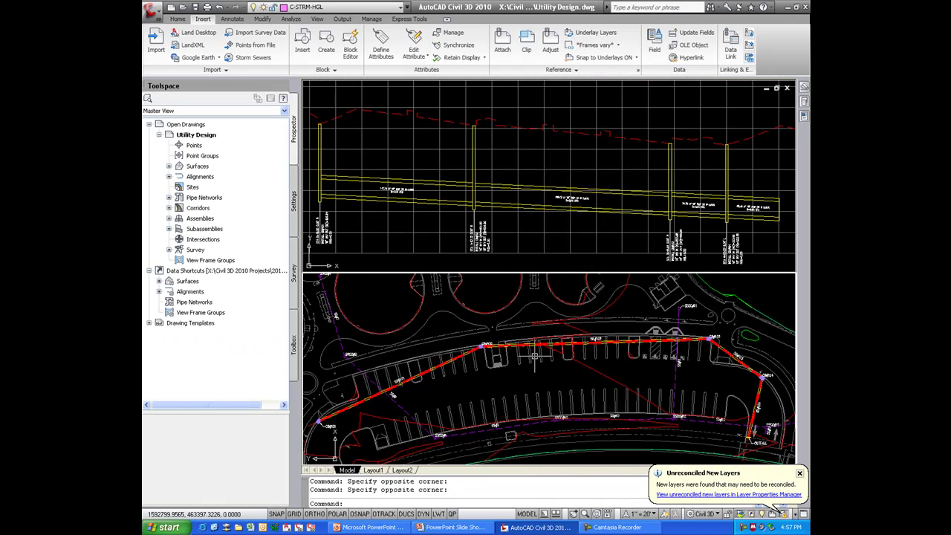
Step: Launch Part Builder from the storm drain pipe's parts list and select the Pipe catalog
click(446, 363)
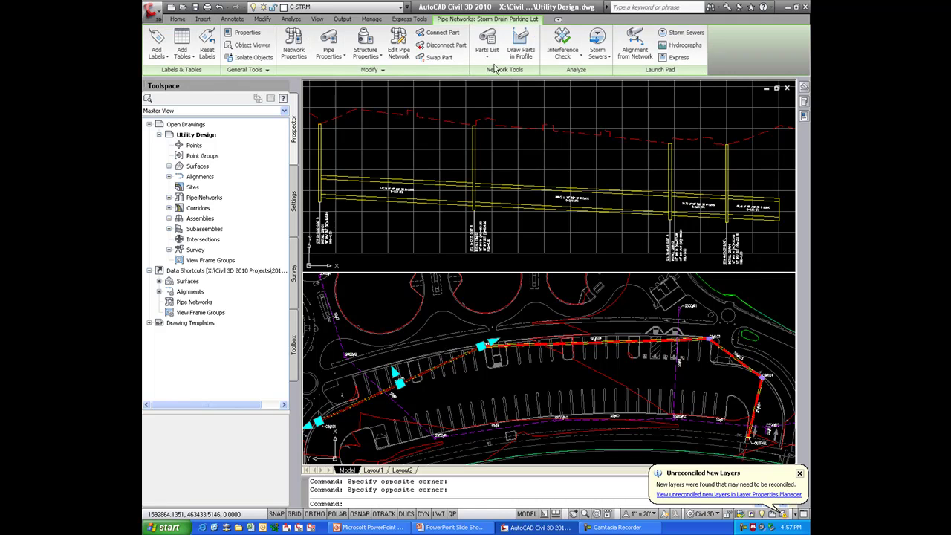
click(488, 51)
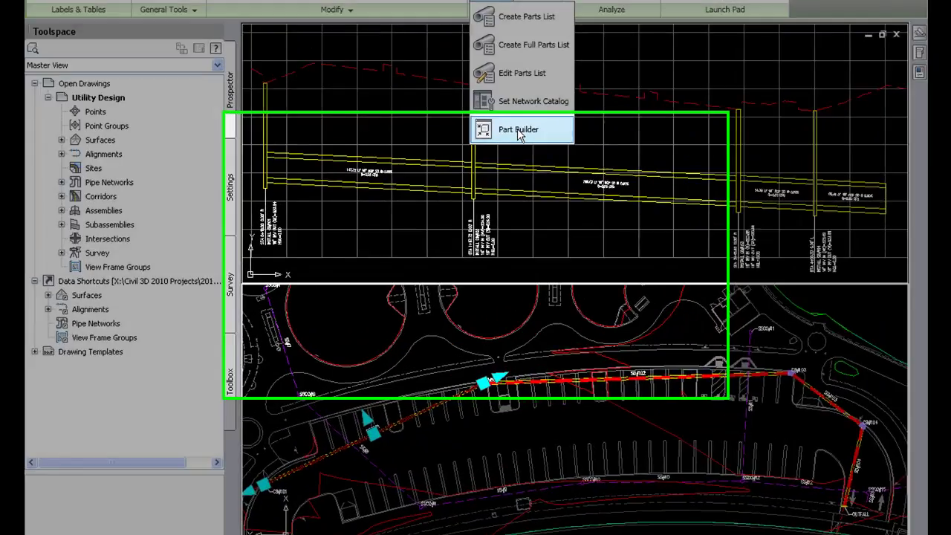
click(519, 131)
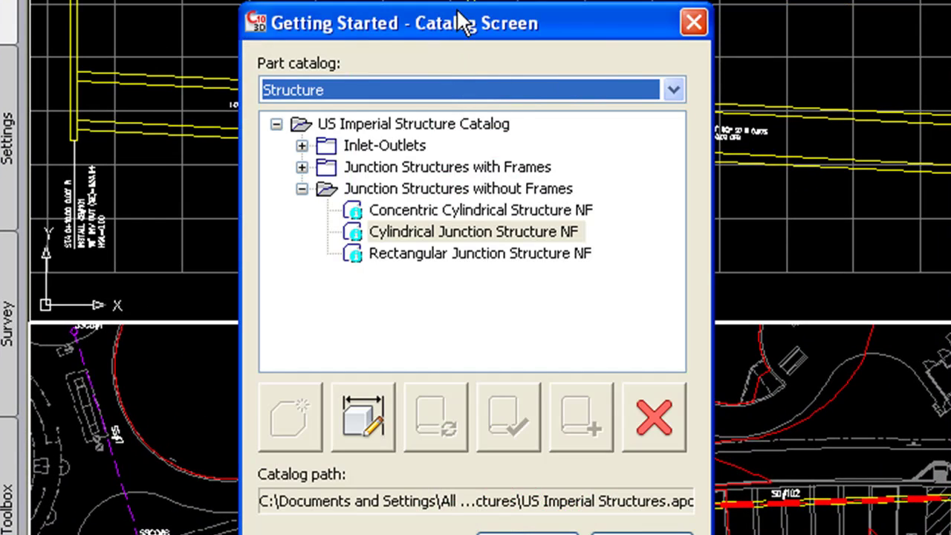
drag(461, 22, 452, 7)
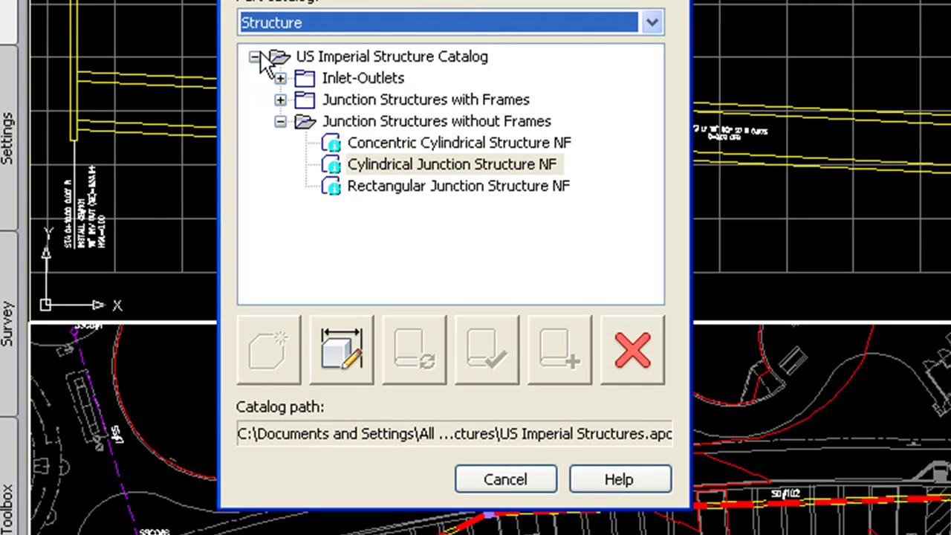
click(306, 27)
click(300, 46)
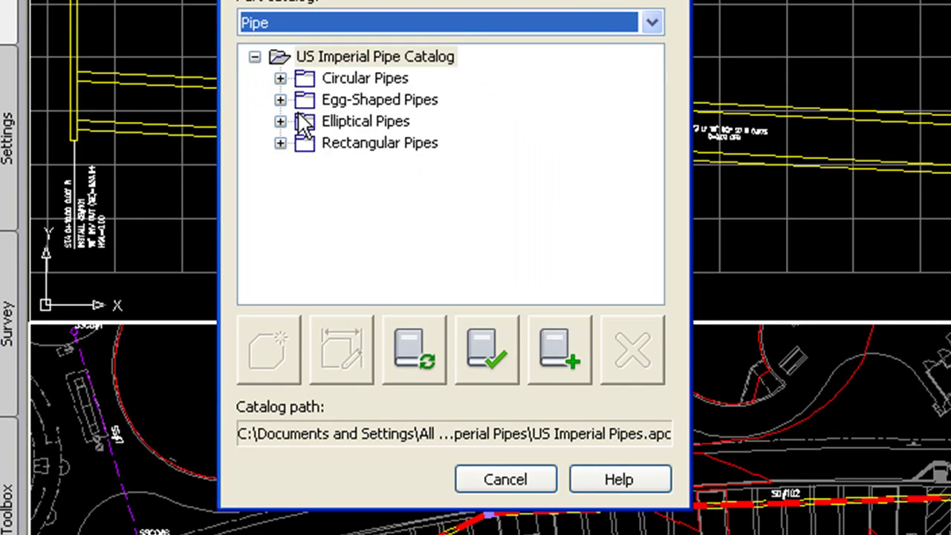
Step: Expand Circular Pipes and review the Concrete and Corrugated HDPE pipe types
click(281, 78)
click(370, 103)
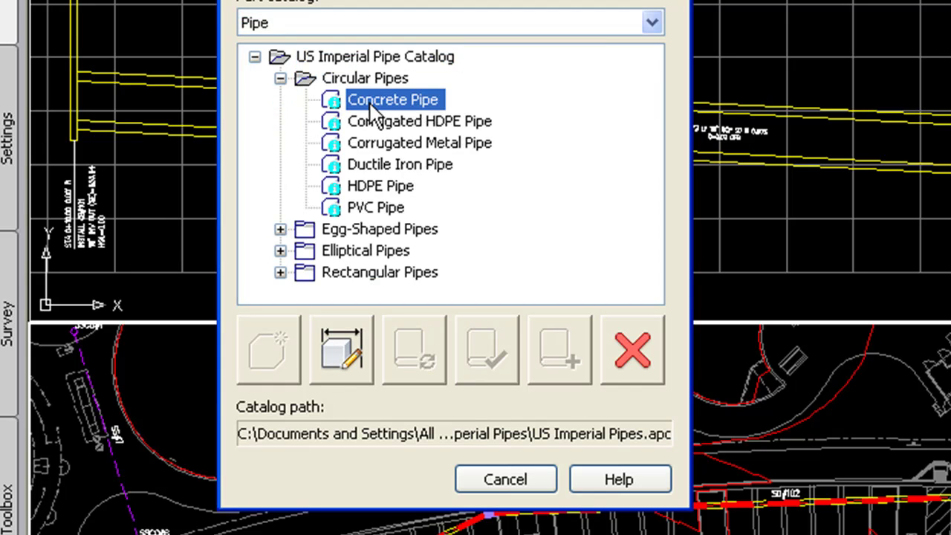
click(402, 126)
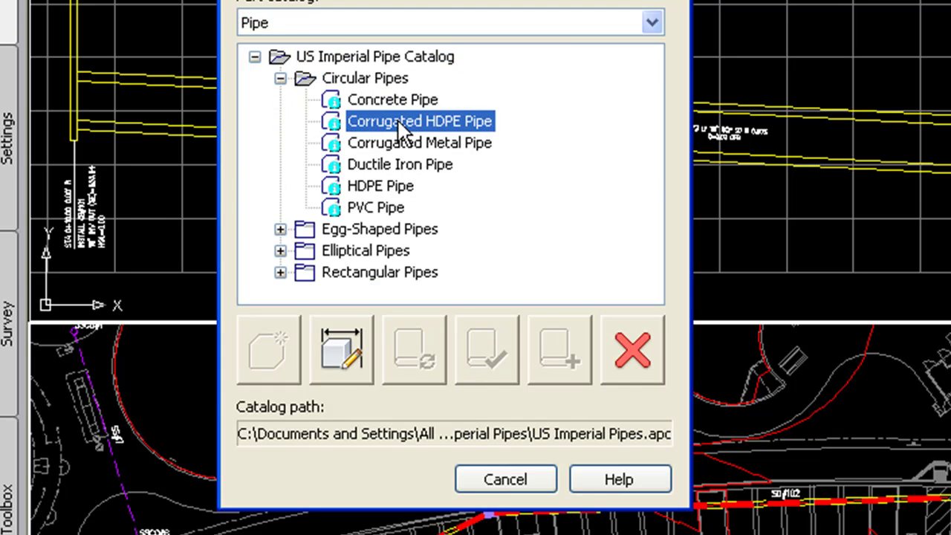
key(Down)
key(Down)
key(Down)
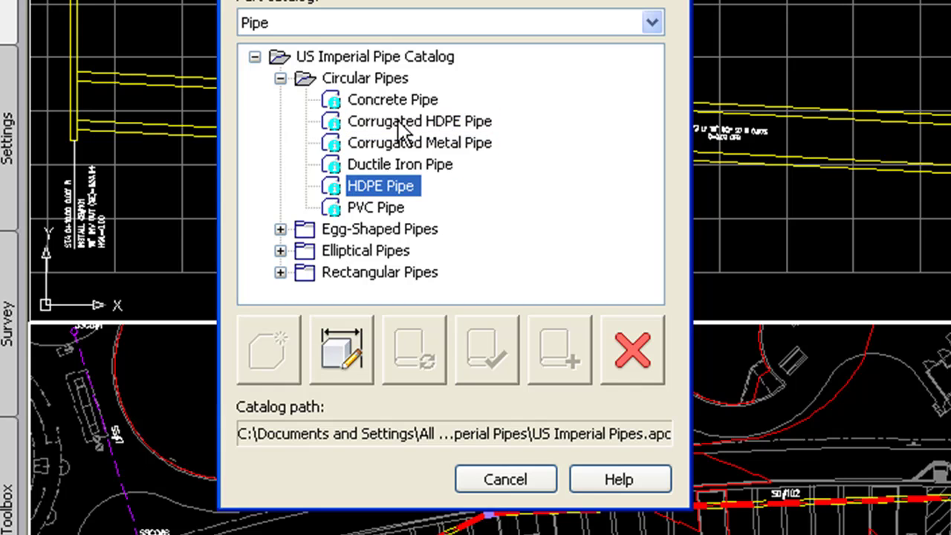
Step: Browse the Egg-Shaped, Elliptical and Rectangular pipe families in the catalog tree
key(Down)
key(Down)
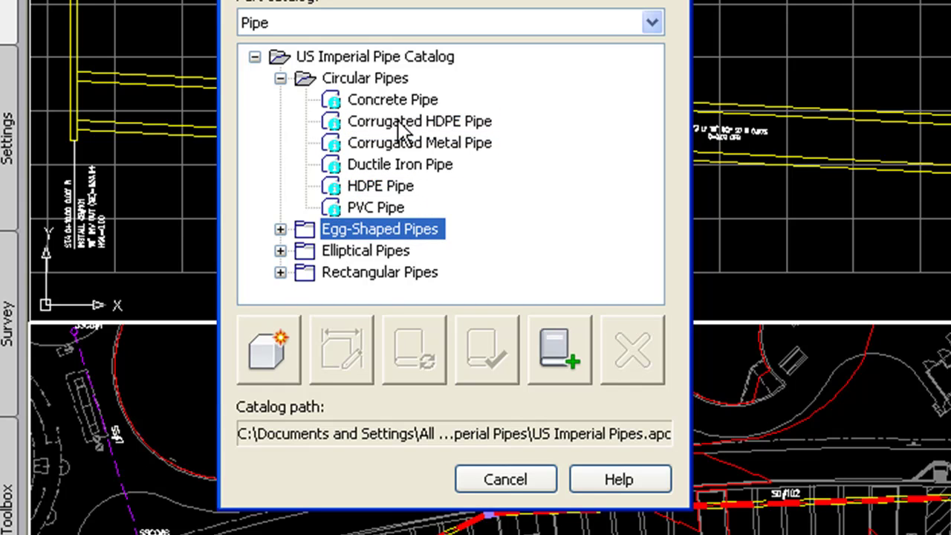
key(Right)
key(Left)
key(Down)
key(Right)
key(Down)
key(Up)
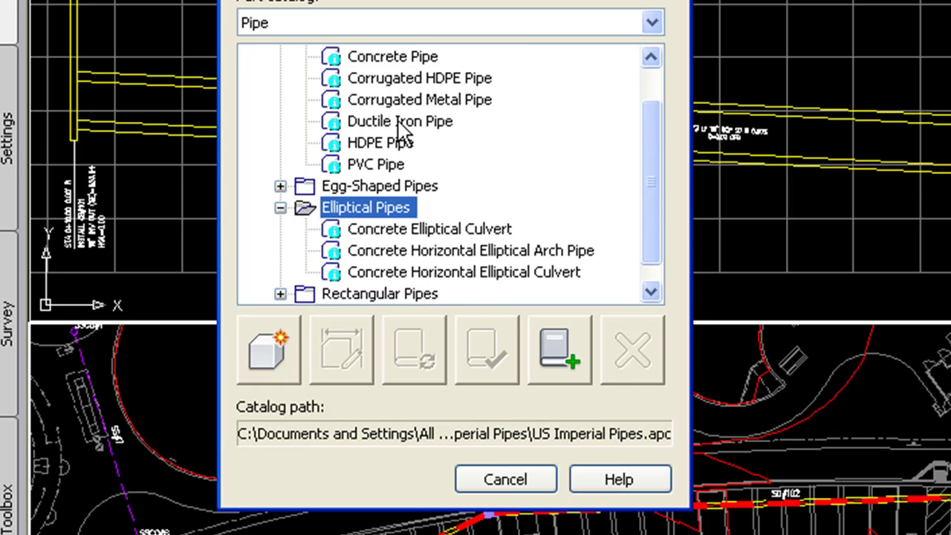
key(Down)
key(Up)
key(Left)
key(Down)
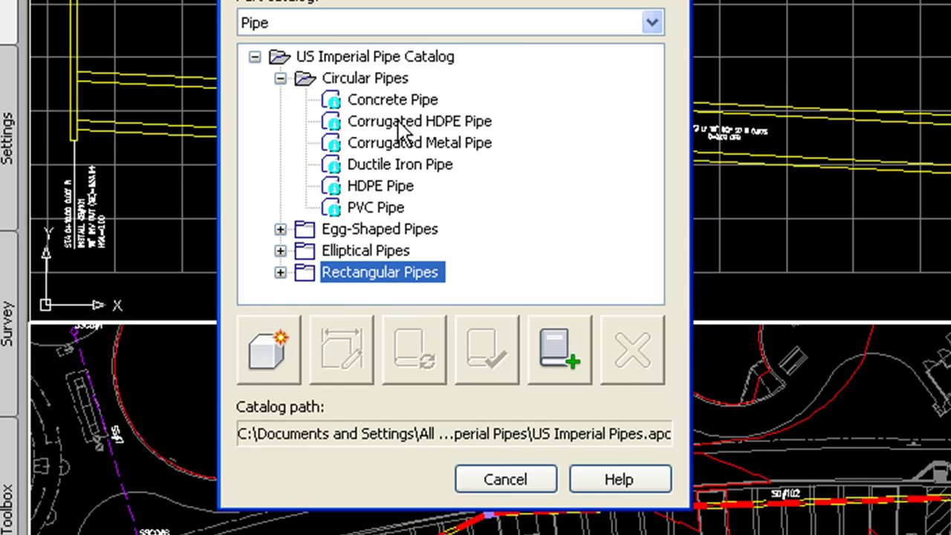
key(Right)
key(Left)
Step: Switch to the Structure catalog and review the CMP Rectangular and Concrete Flared End Sections
click(323, 30)
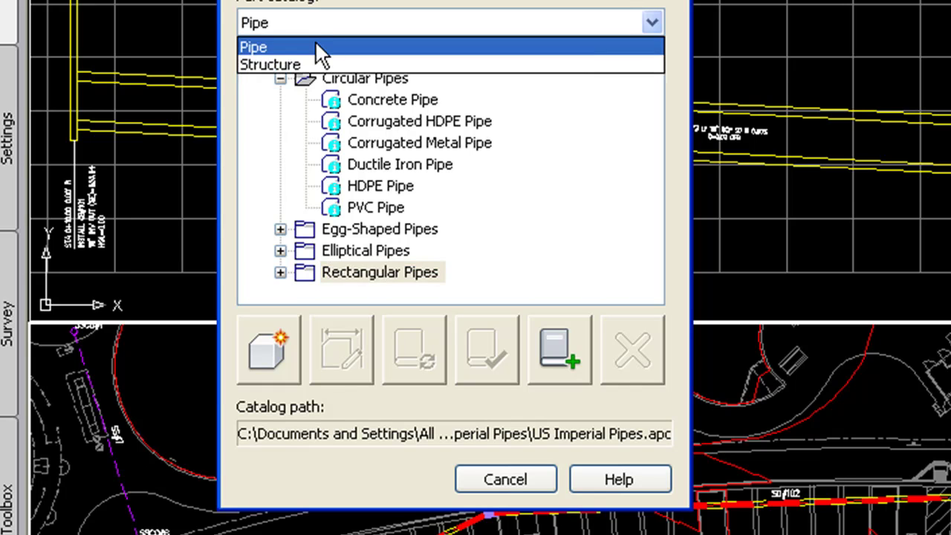
click(300, 63)
click(280, 78)
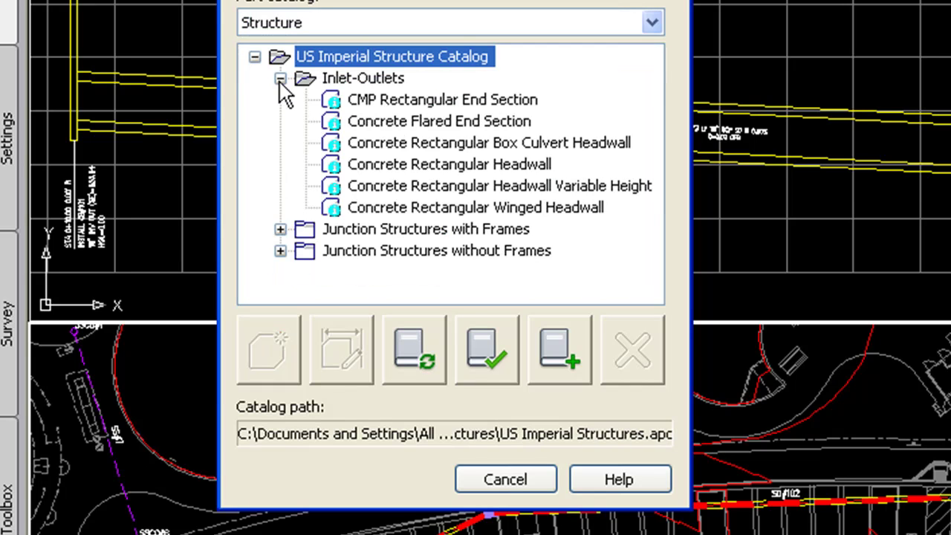
click(387, 101)
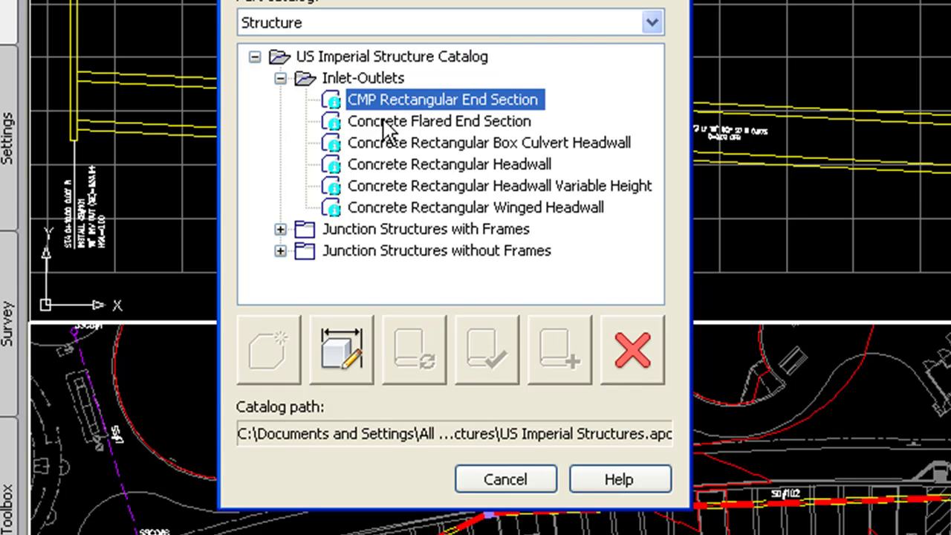
click(387, 121)
Step: Expand Junction Structures with Frames, review them, then collapse both structure folders
click(281, 229)
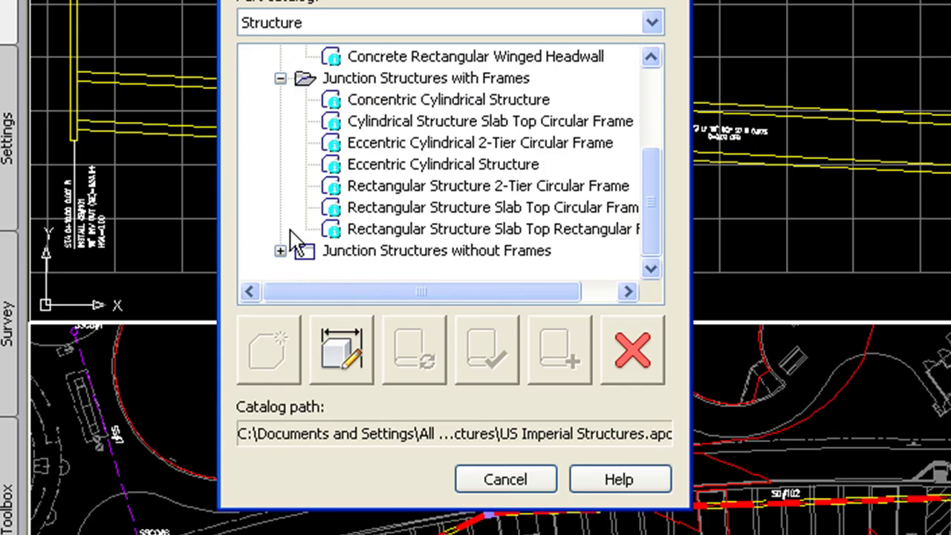
scroll(292, 240, up, 1)
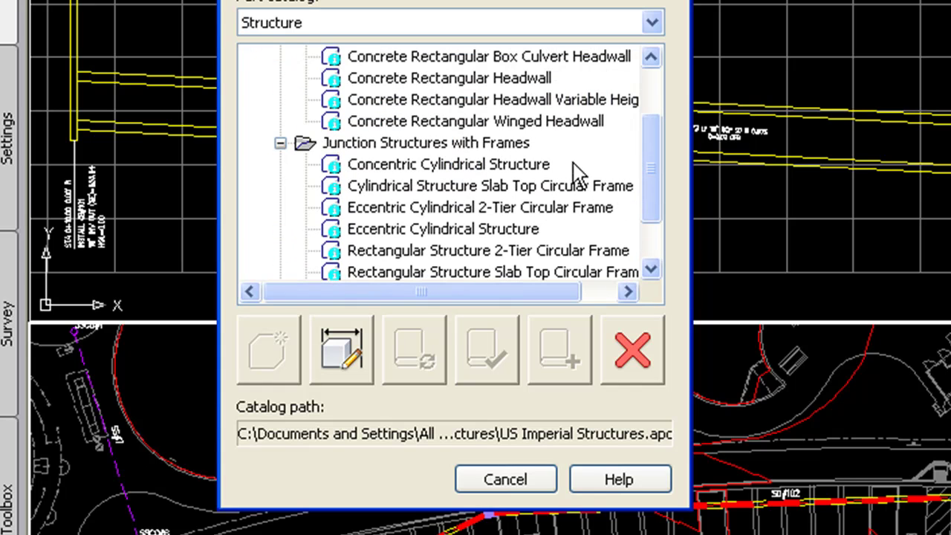
drag(654, 195, 649, 111)
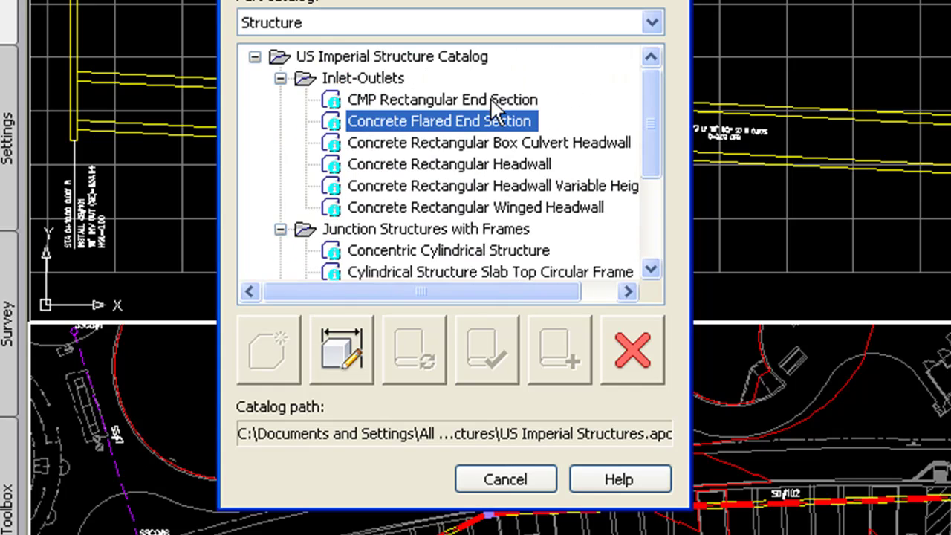
click(280, 78)
click(280, 100)
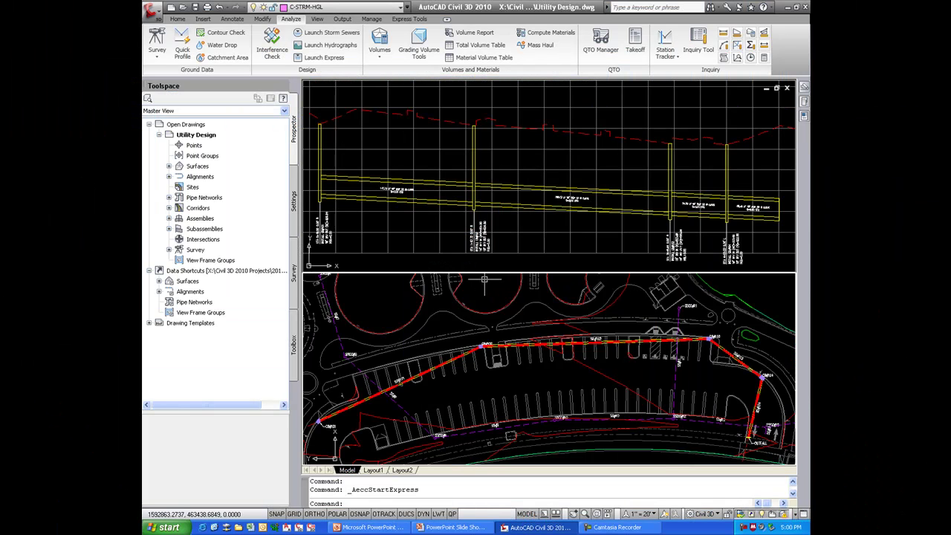
Step: Cancel the Getting Started - Catalog Screen dialog to return to the Utility Design drawing
mouse_move(484, 281)
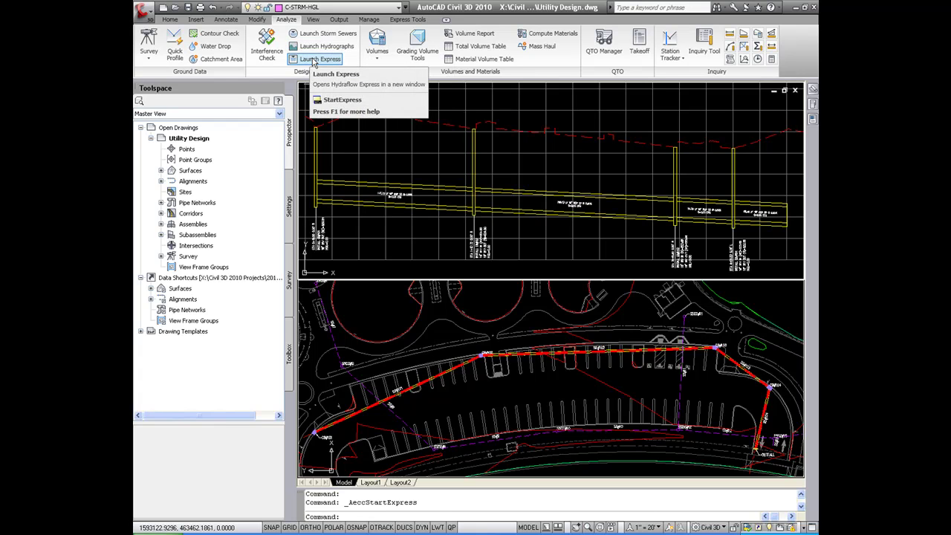
Step: Launch Hydraflow Express, switch its channel section to Circular, then close the program
click(313, 61)
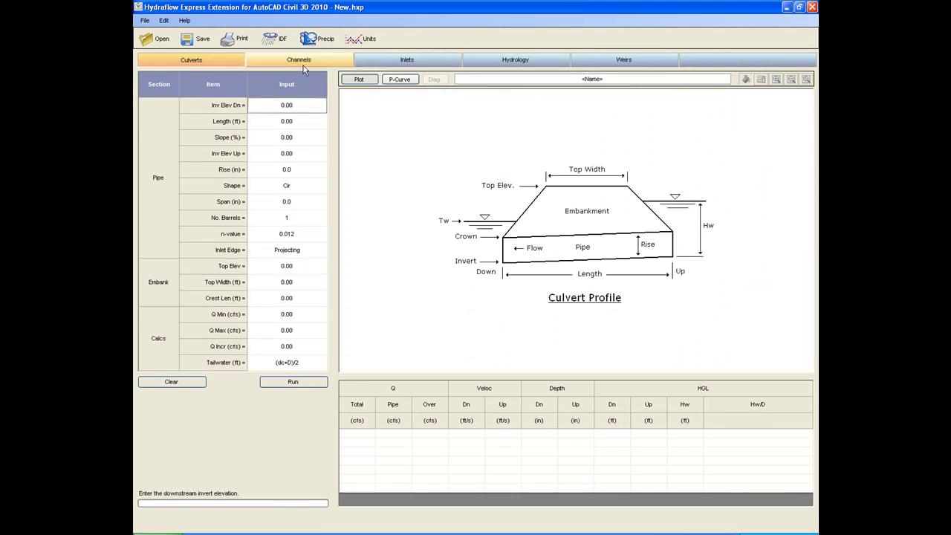
click(290, 67)
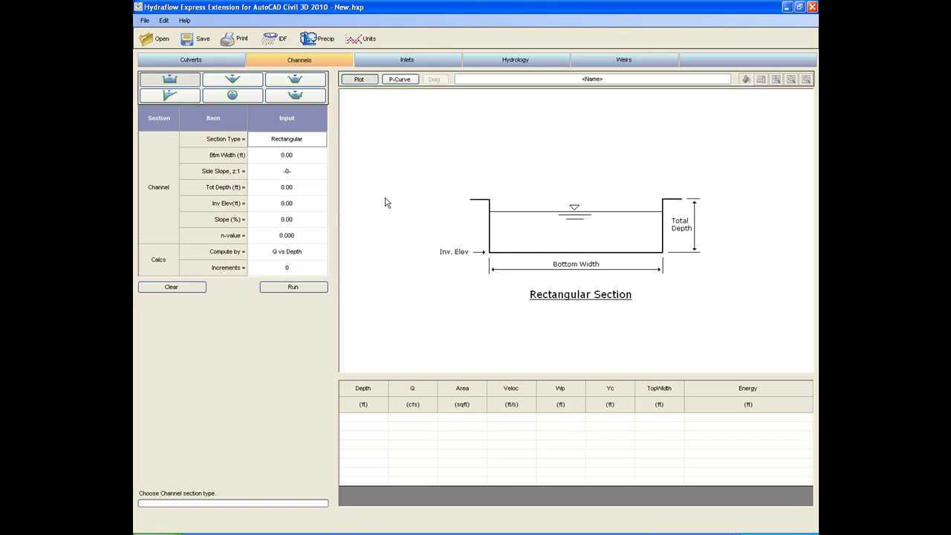
click(242, 96)
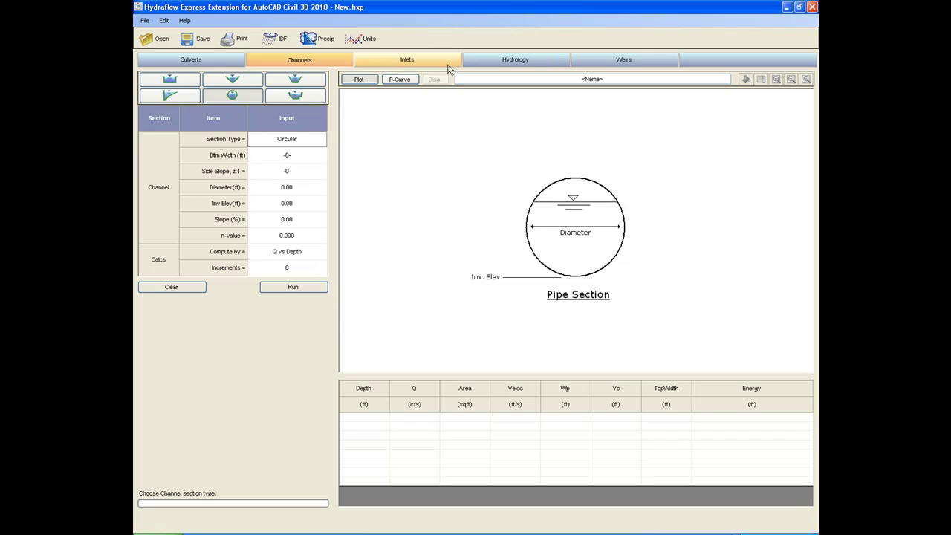
click(813, 7)
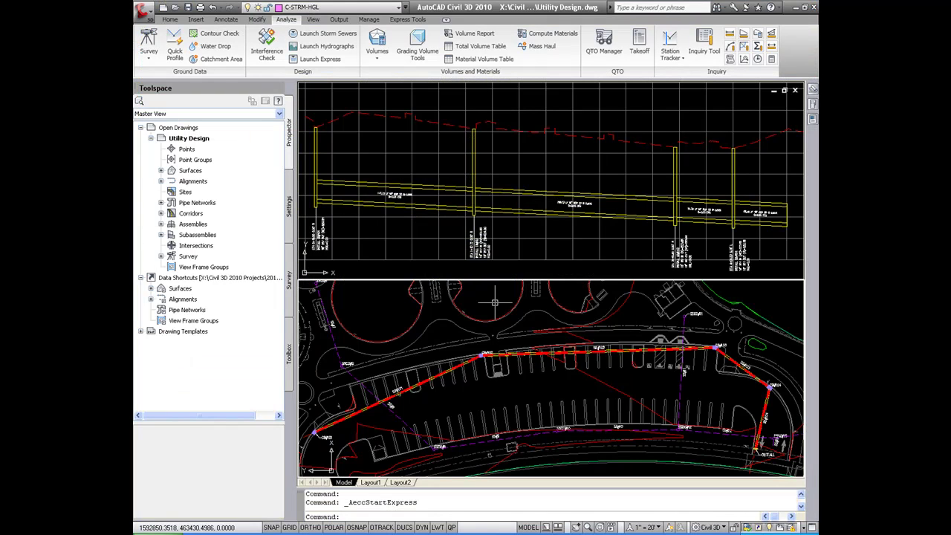
Step: Select pipe SD#101 so the Pipe Networks contextual ribbon tools appear
mouse_move(496, 301)
click(445, 370)
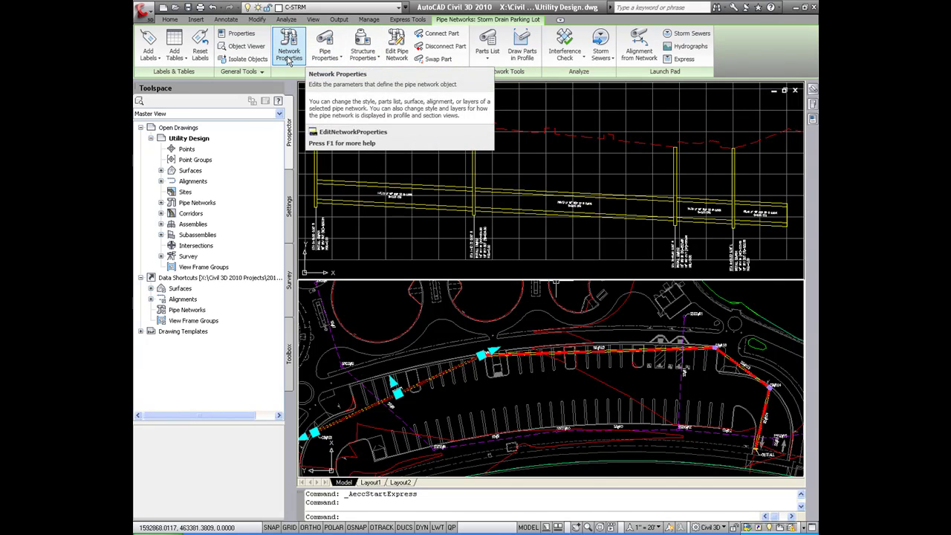
Step: Export only the Storm Drain Parking Lot network to Storm Sewers, excluding the Sewer Network
click(601, 59)
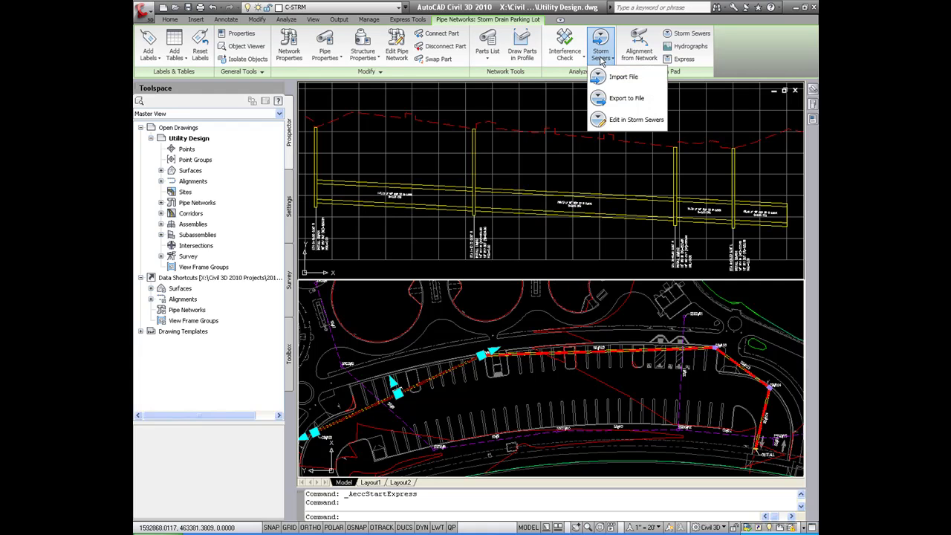
click(625, 120)
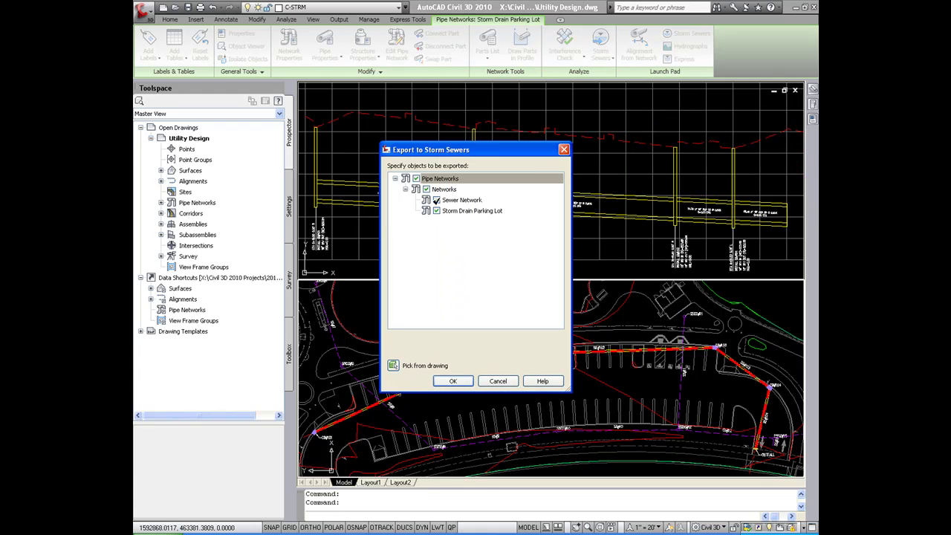
click(436, 200)
click(452, 381)
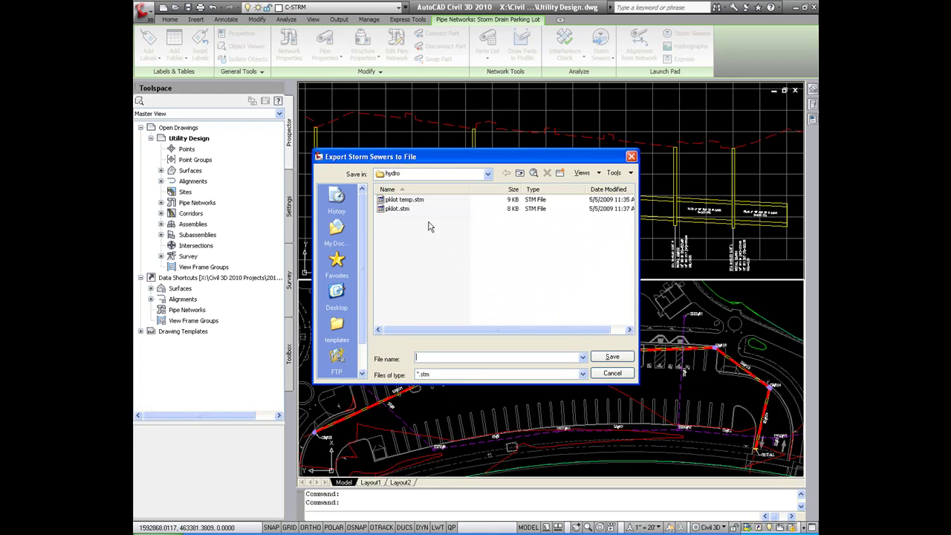
Step: Save the export over pklot temp.stm, confirming the file replacement
click(408, 200)
click(610, 356)
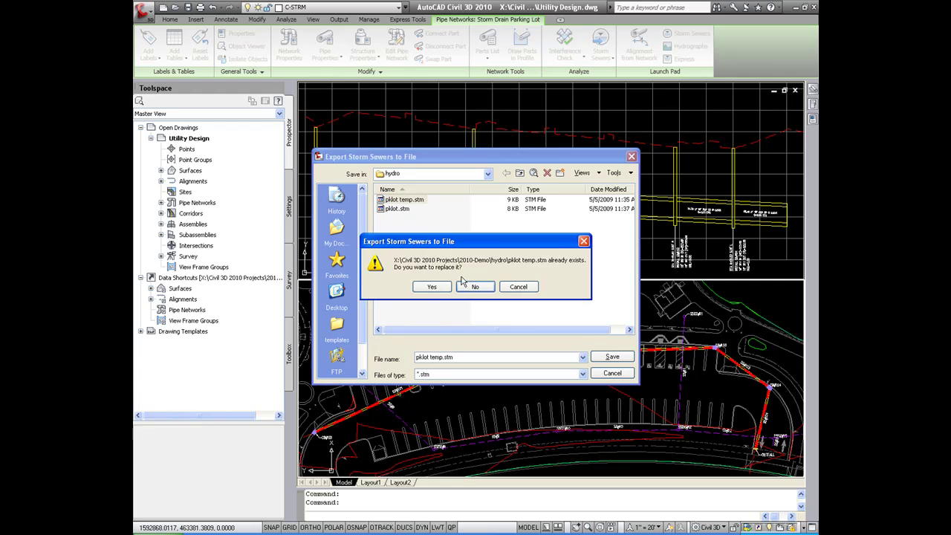
click(433, 289)
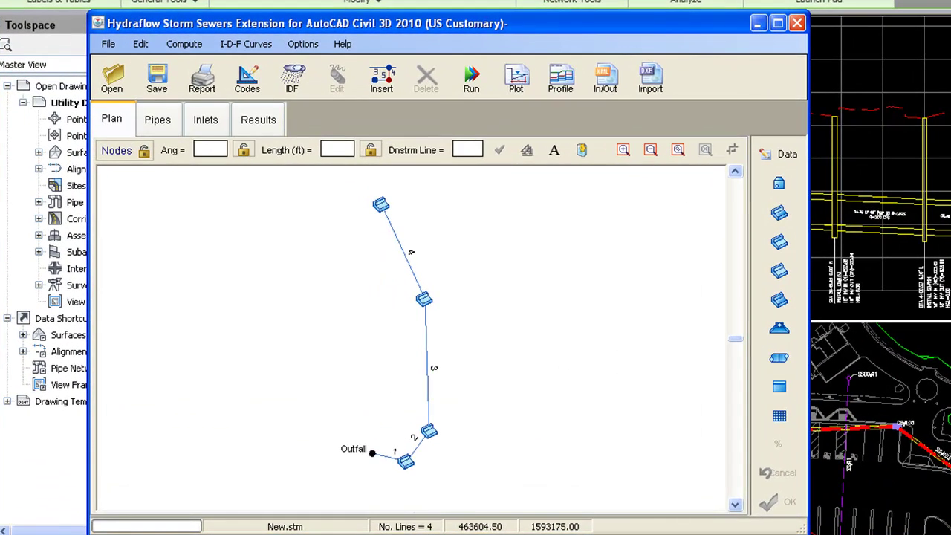
Step: Show the Pipes table and open the saved project pklot.stm
drag(657, 30, 722, 24)
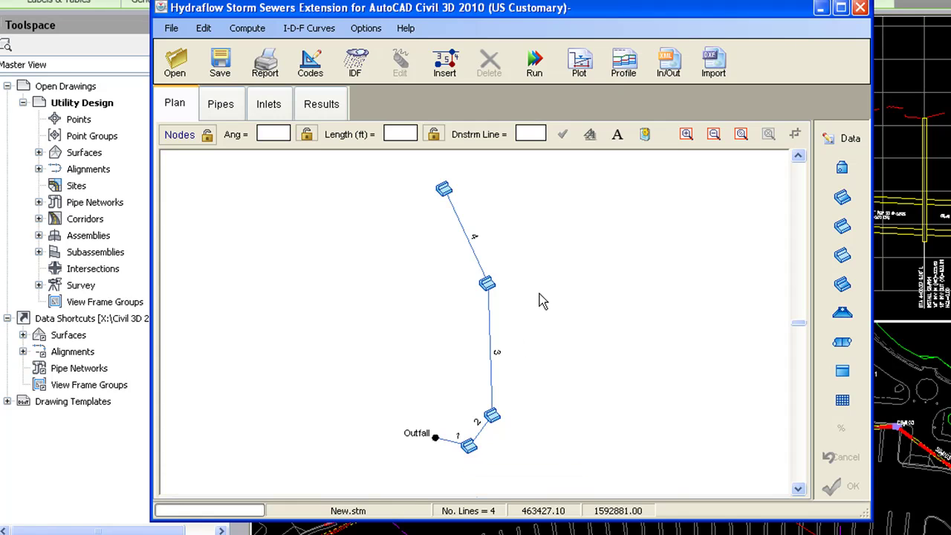
click(219, 105)
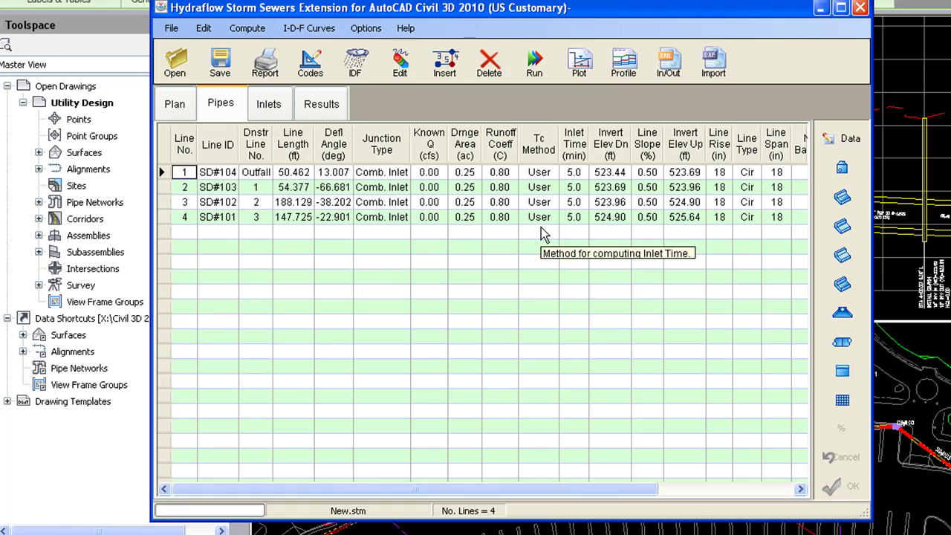
click(172, 66)
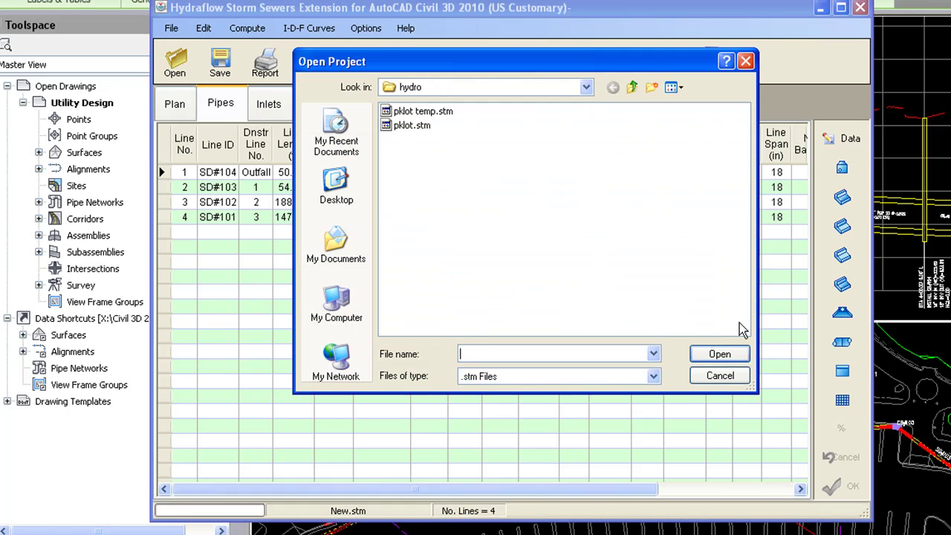
click(413, 127)
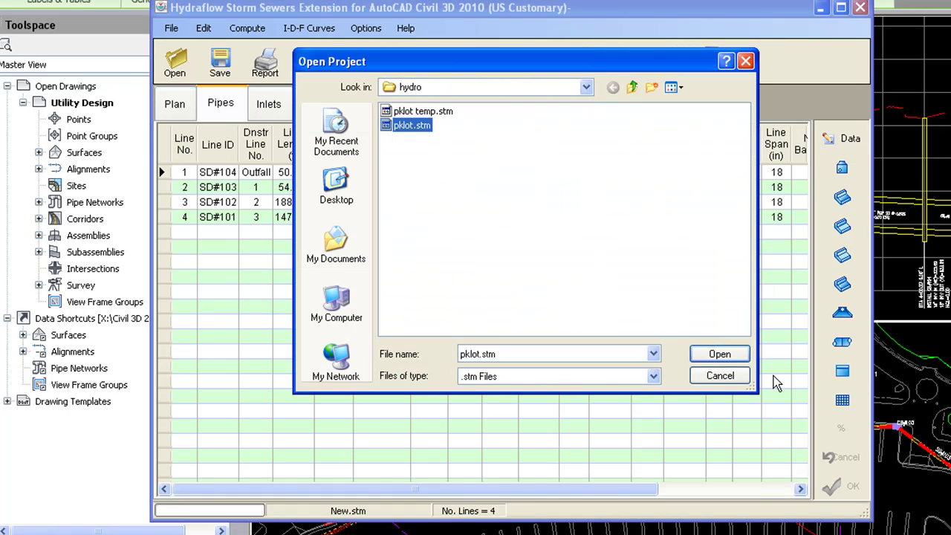
click(719, 354)
scroll(663, 346, right, 5)
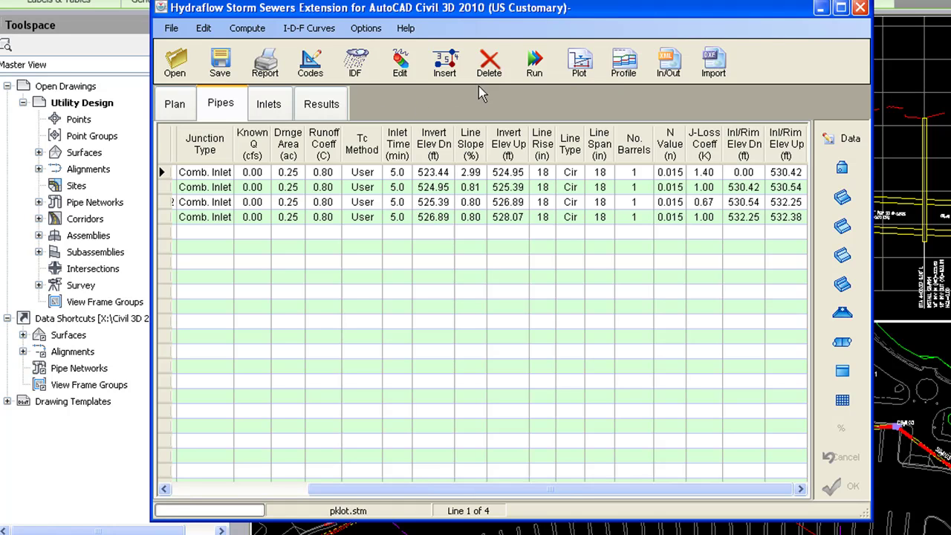
Step: Compute the system with a 522.8 ft outfall starting HGL and accept the design
click(535, 67)
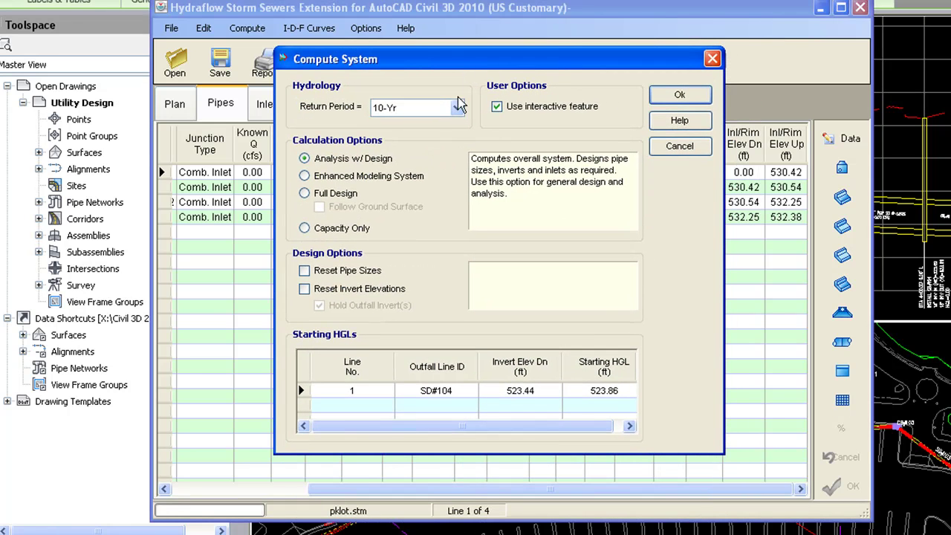
click(620, 400)
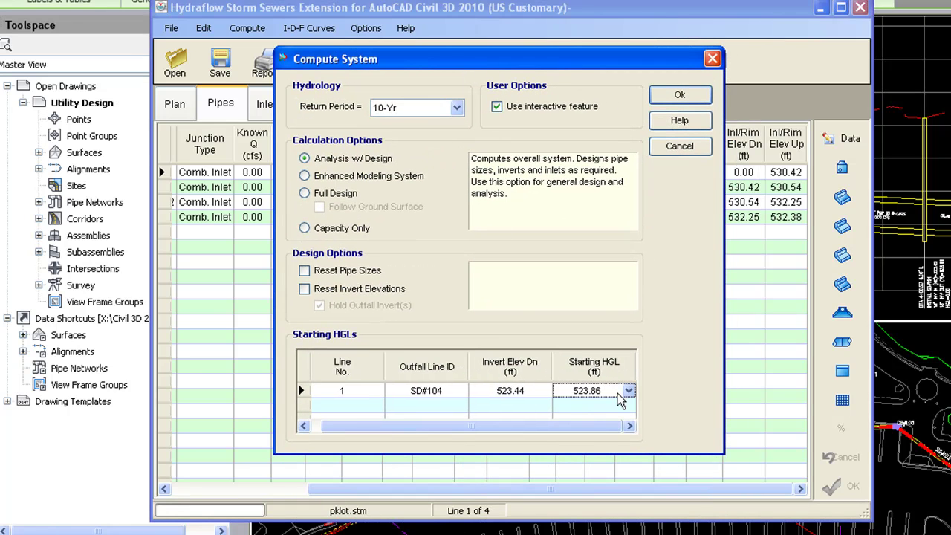
click(617, 392)
text(5)
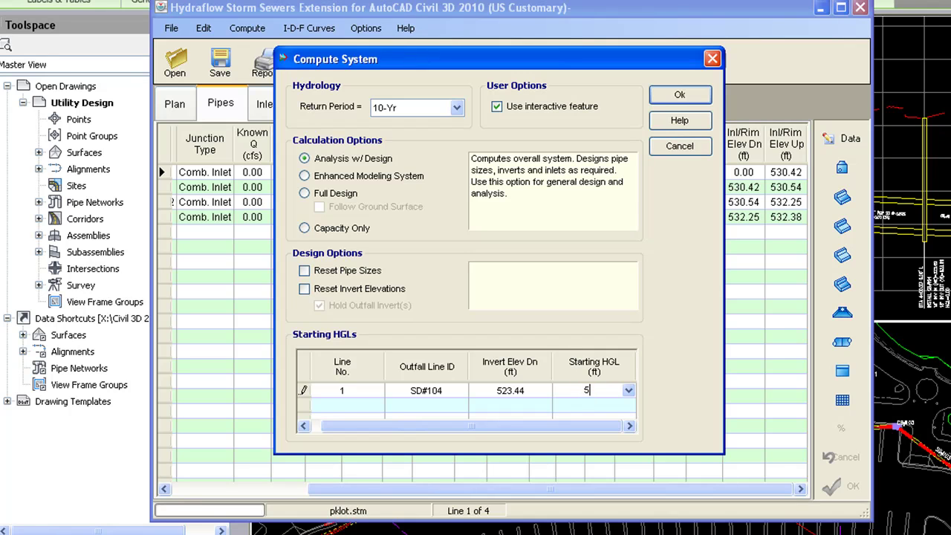
text(22.8)
click(679, 95)
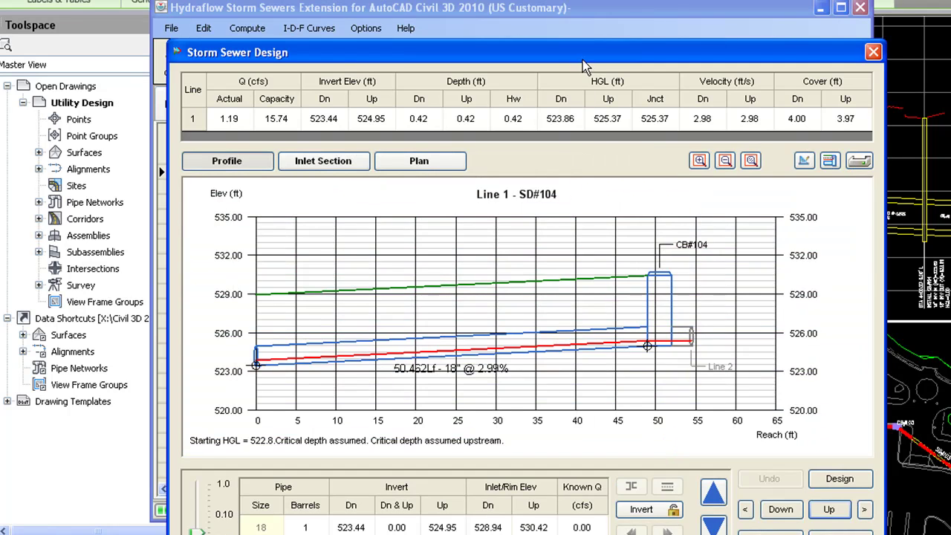
drag(583, 60, 569, 0)
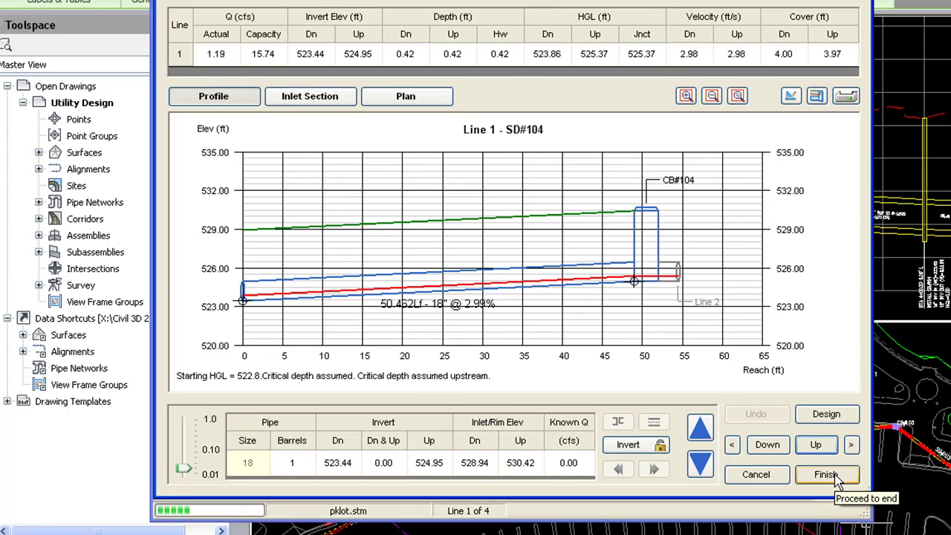
click(825, 474)
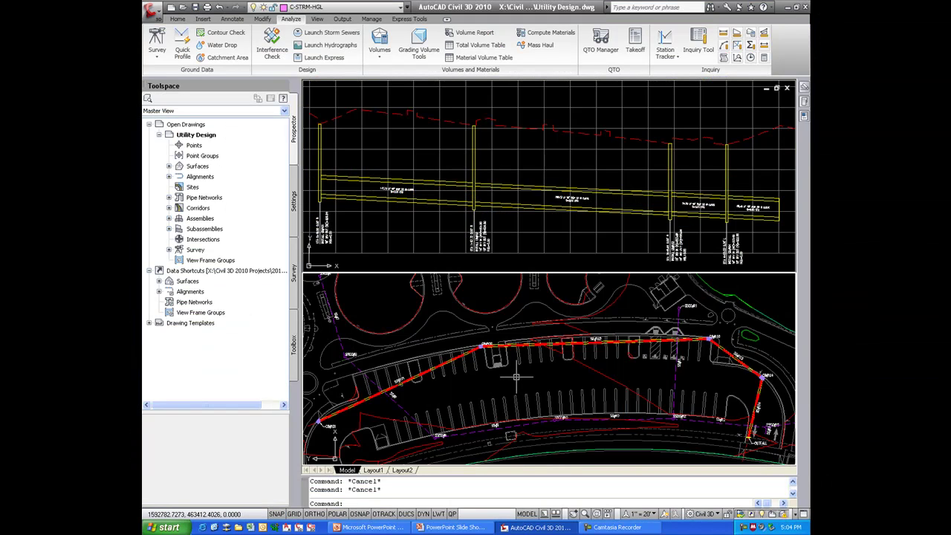
Step: Import pklot.stm via Storm Sewers > Import File and move the update prompt below the profile
mouse_move(516, 377)
click(445, 361)
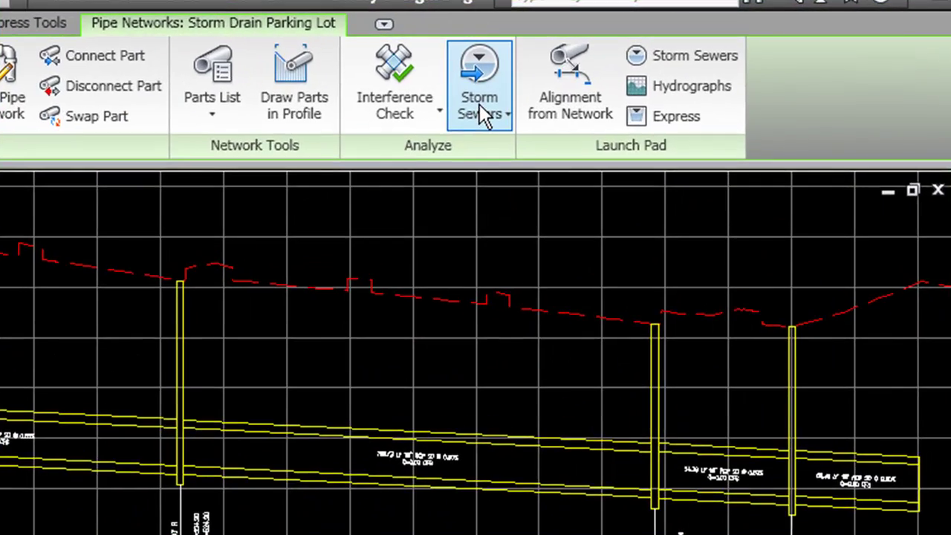
click(598, 53)
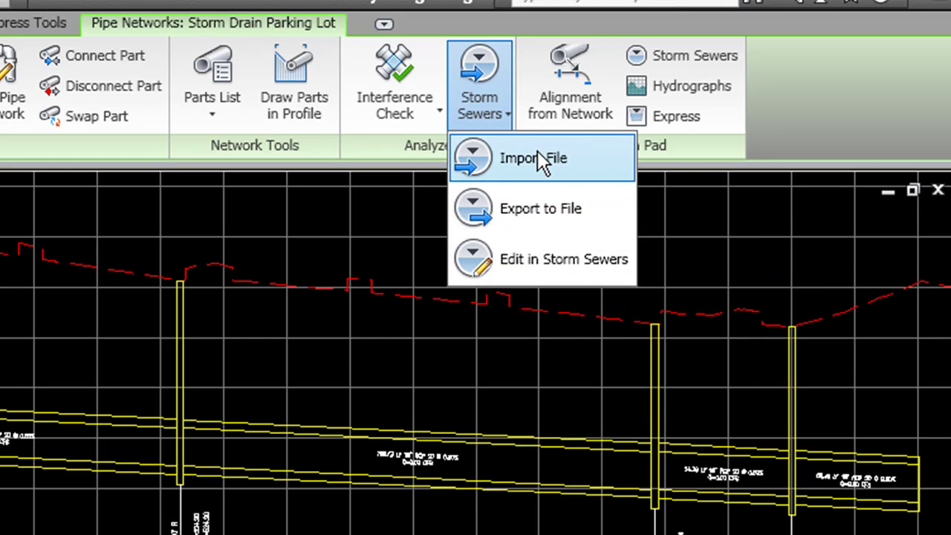
click(536, 152)
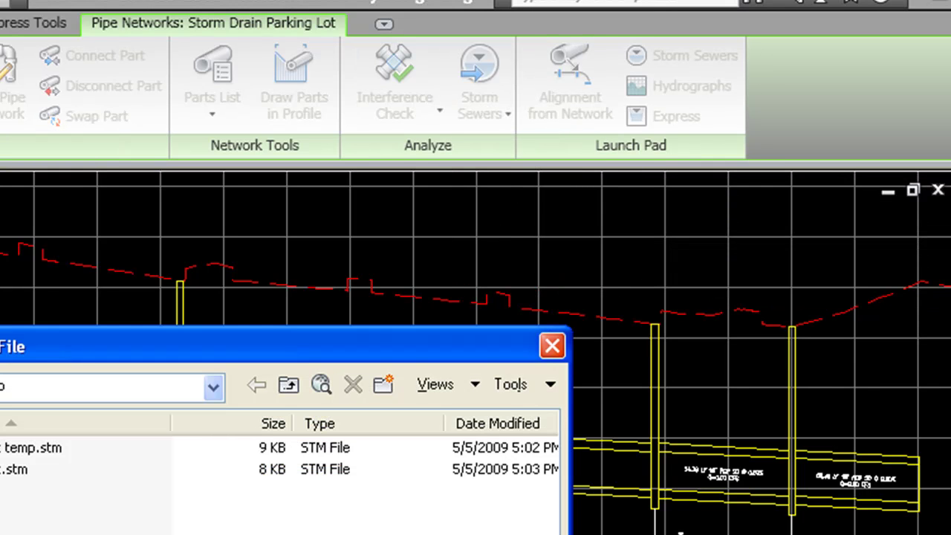
click(10, 470)
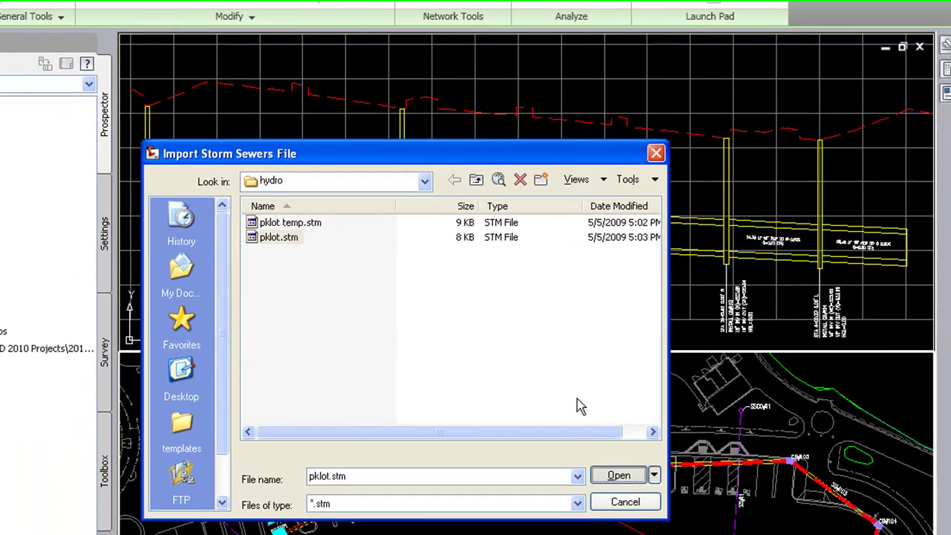
click(616, 473)
drag(486, 247, 527, 245)
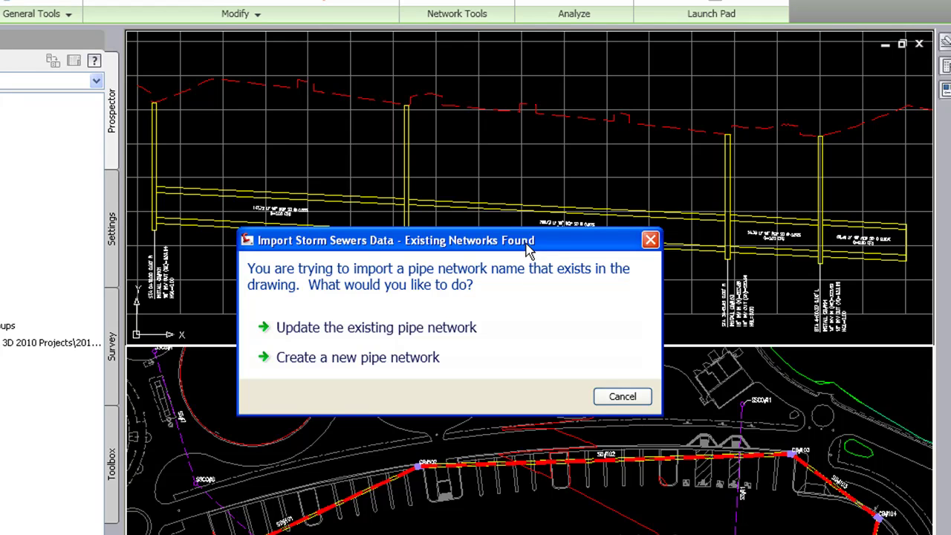
drag(527, 245, 537, 377)
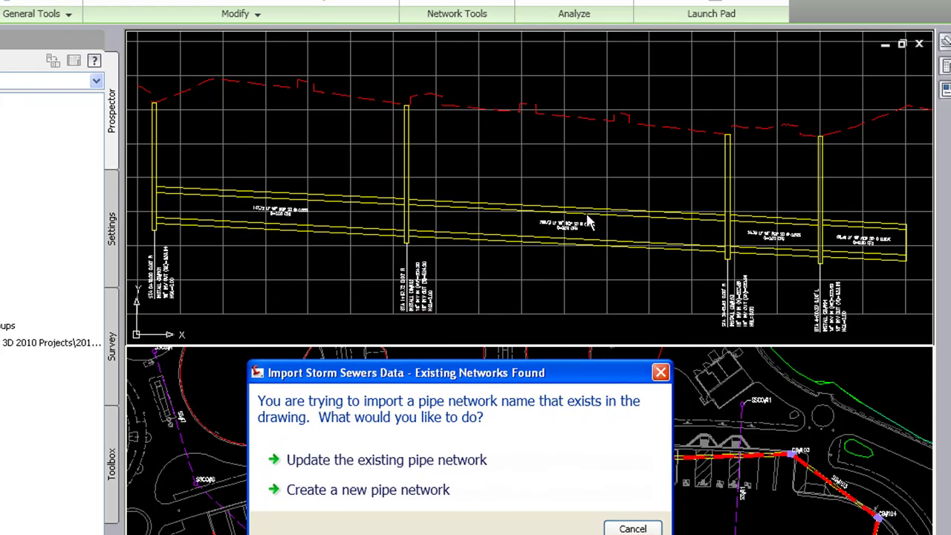
Step: Update the existing pipe network from the import, then check CB#102's 526.89 inverts and HGL 527.21 in profile
click(400, 464)
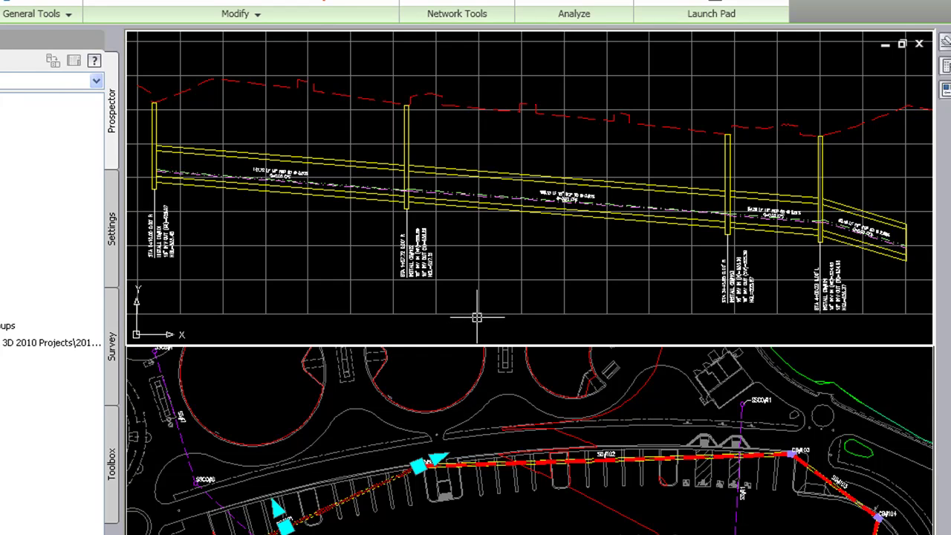
key(Escape)
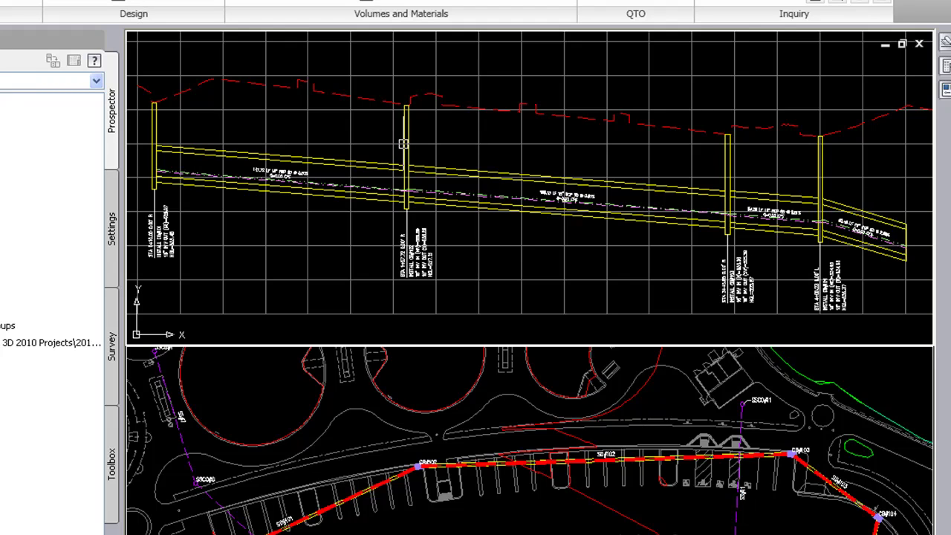
mouse_move(403, 143)
scroll(408, 223, up, 2)
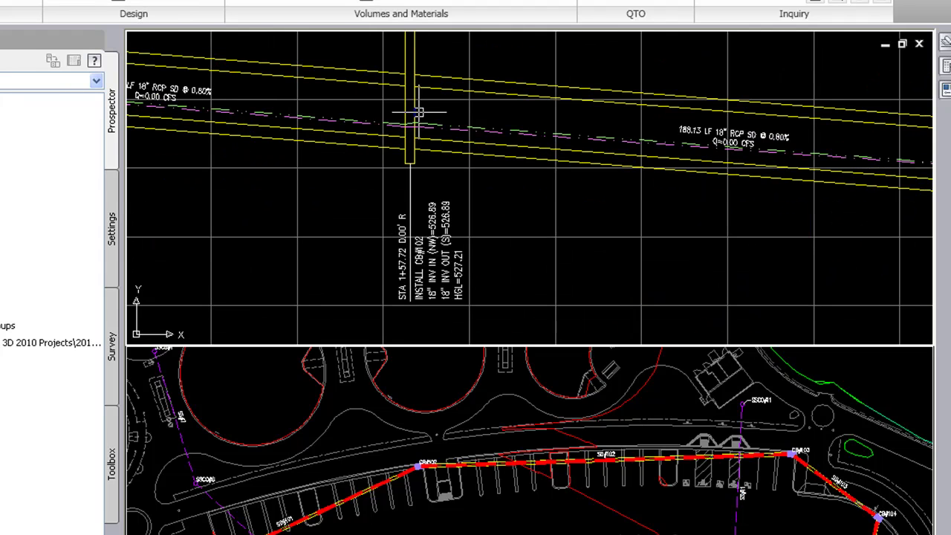
scroll(418, 111, up, 1)
scroll(418, 111, up, 1)
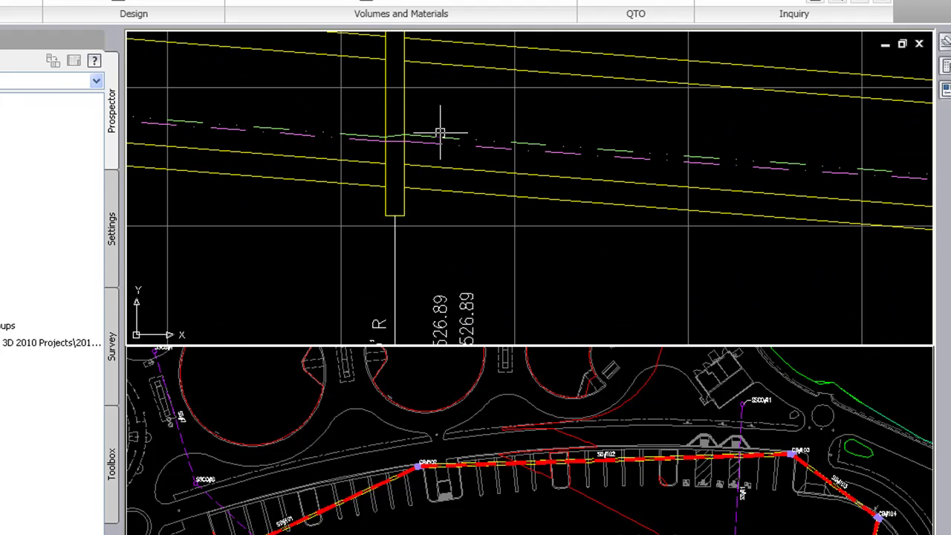
scroll(435, 136, up, 1)
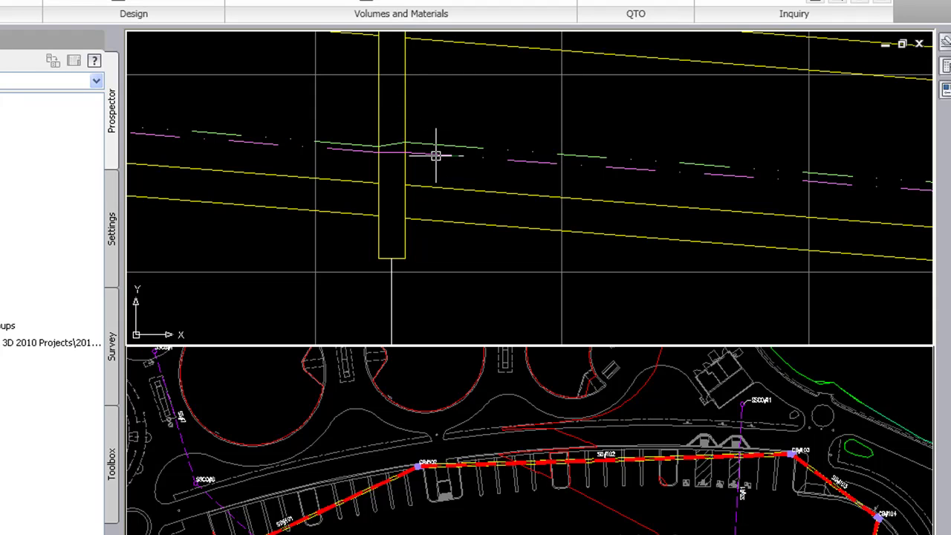
mouse_move(436, 154)
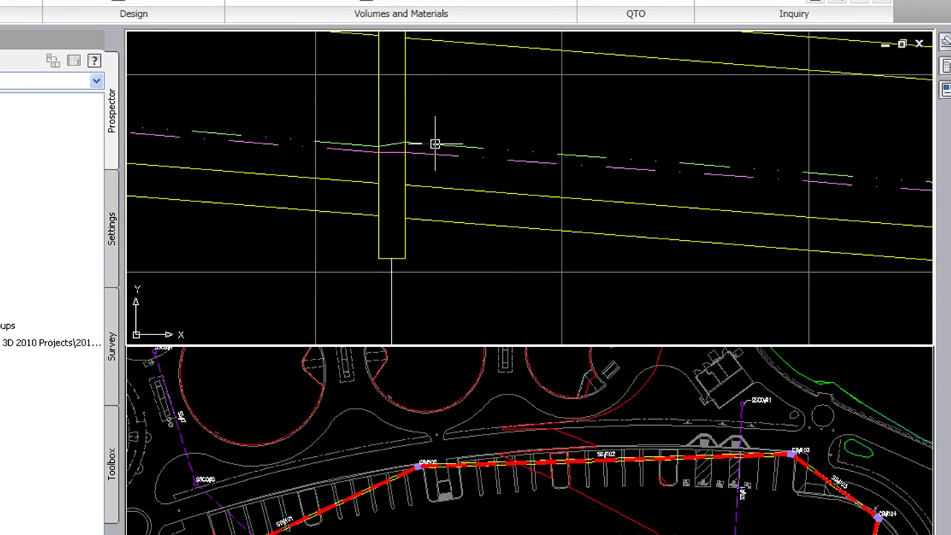
scroll(418, 82, down, 4)
scroll(423, 190, up, 1)
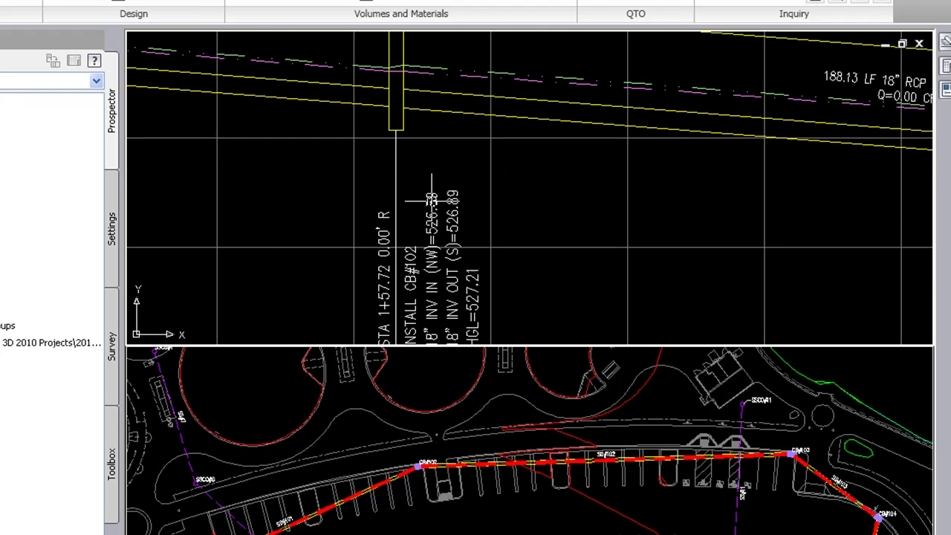
scroll(395, 166, down, 1)
scroll(401, 174, up, 1)
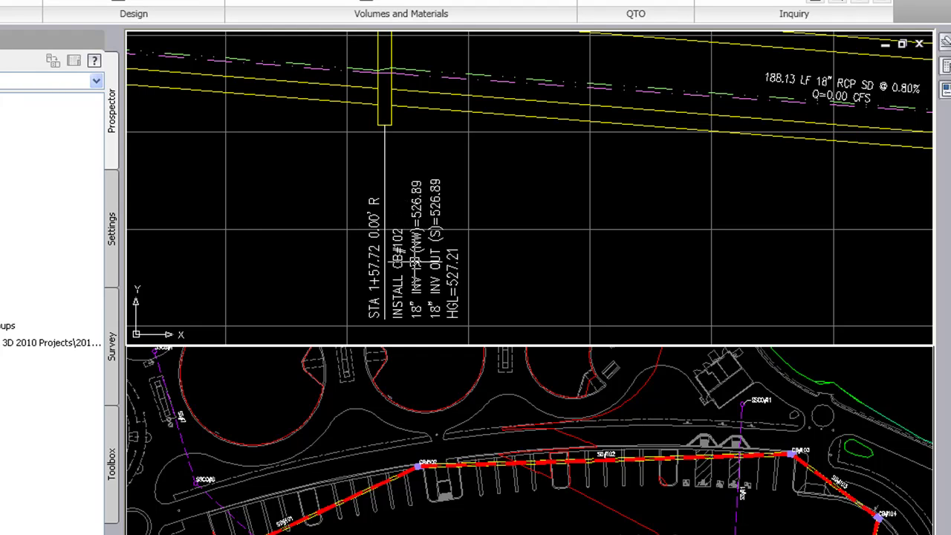
scroll(398, 286, down, 2)
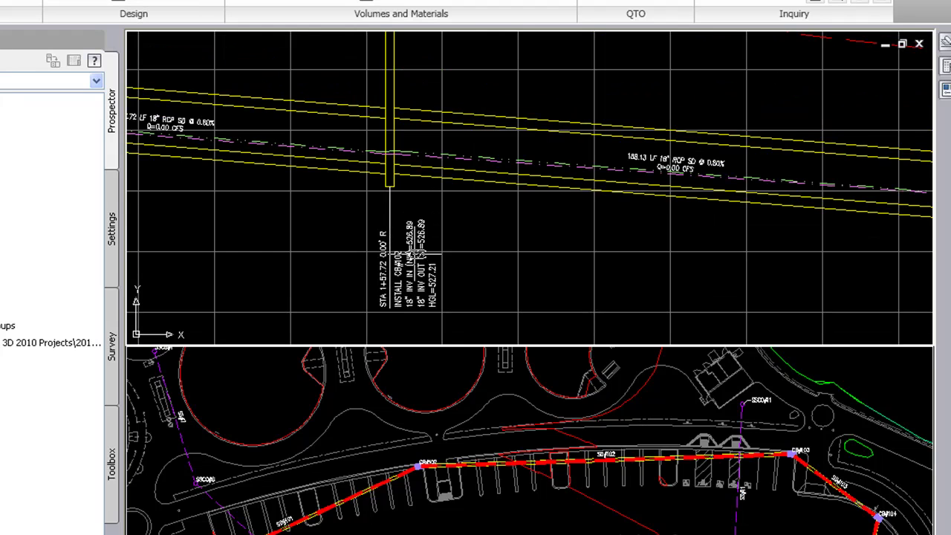